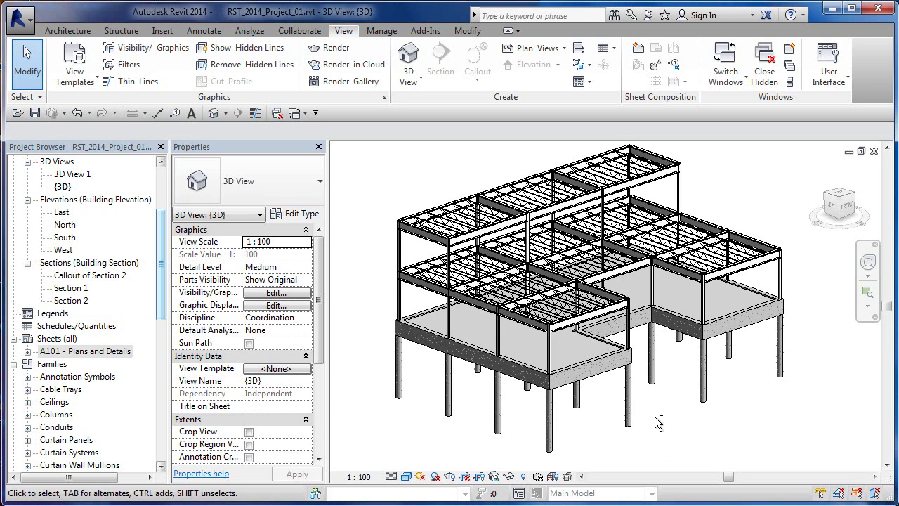
# Inspect the structural 3D model from the front and at an angle, and bring up the project's floor plan list
pyautogui.keyDown('shift'); pyautogui.moveTo(708, 417); pyautogui.dragTo(630, 328, button='middle'); pyautogui.keyUp('shift')
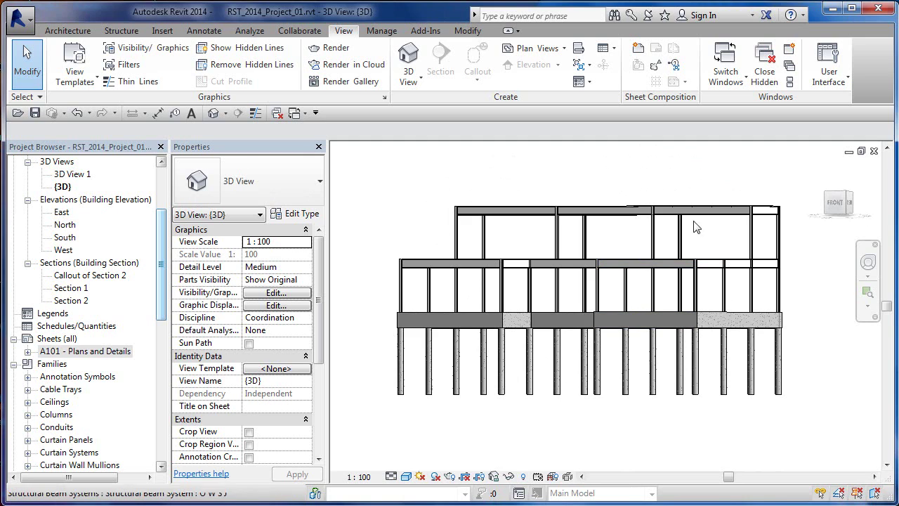
pyautogui.keyDown('shift'); pyautogui.moveTo(608, 304); pyautogui.dragTo(651, 350, button='middle'); pyautogui.keyUp('shift')
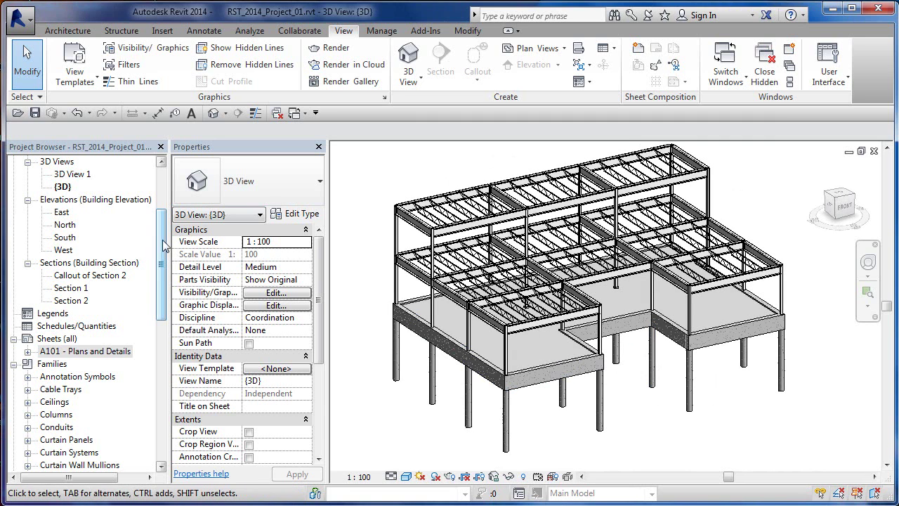
pyautogui.moveTo(161, 242); pyautogui.dragTo(161, 184)
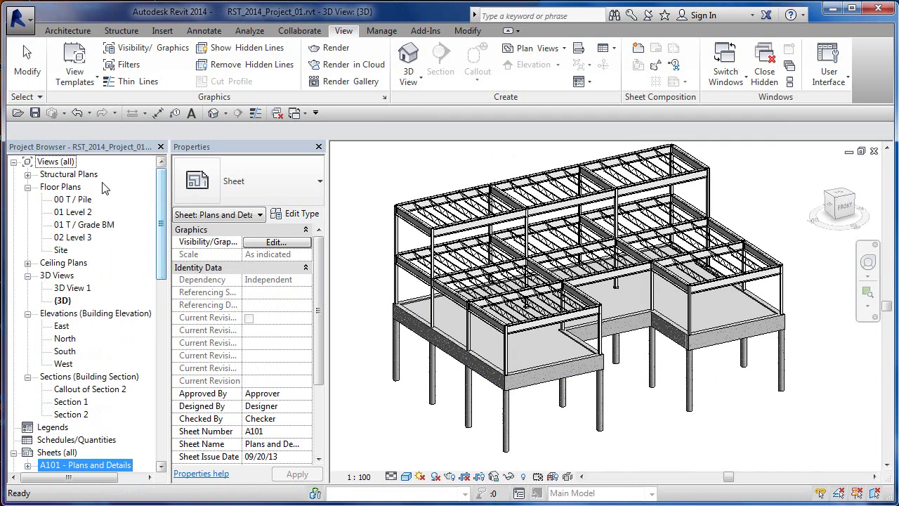
pyautogui.click(555, 346)
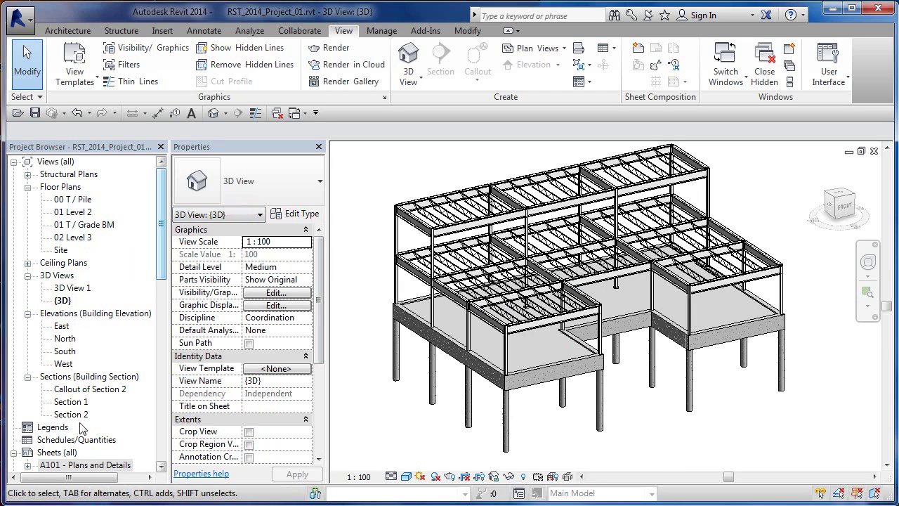
# Open the floor plans 00 T / Pile, 01 Level 2, 01 T / Grade BM and 02 Level 3 one after another
pyautogui.doubleClick(77, 200)
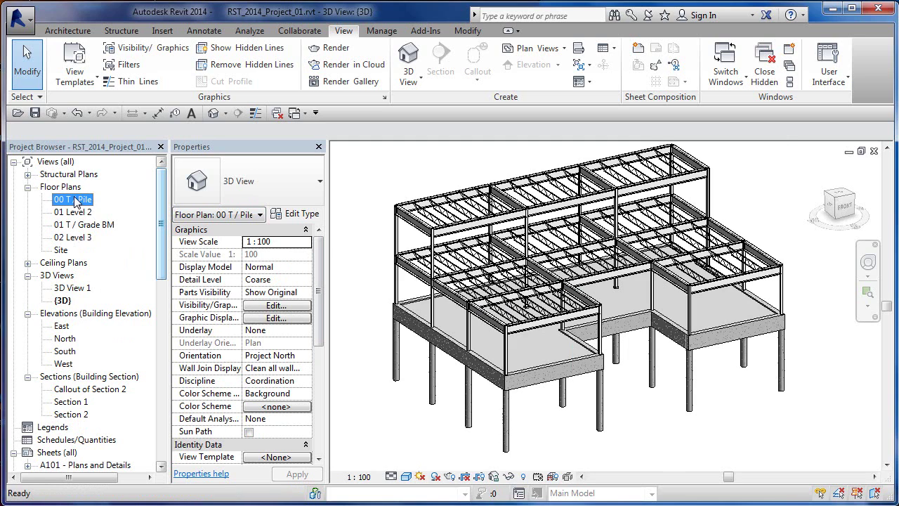
pyautogui.doubleClick(84, 212)
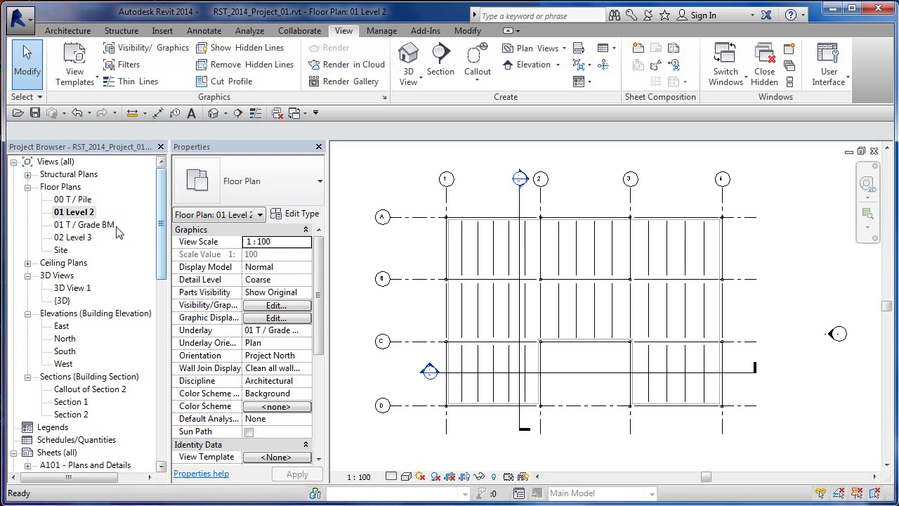
pyautogui.doubleClick(87, 226)
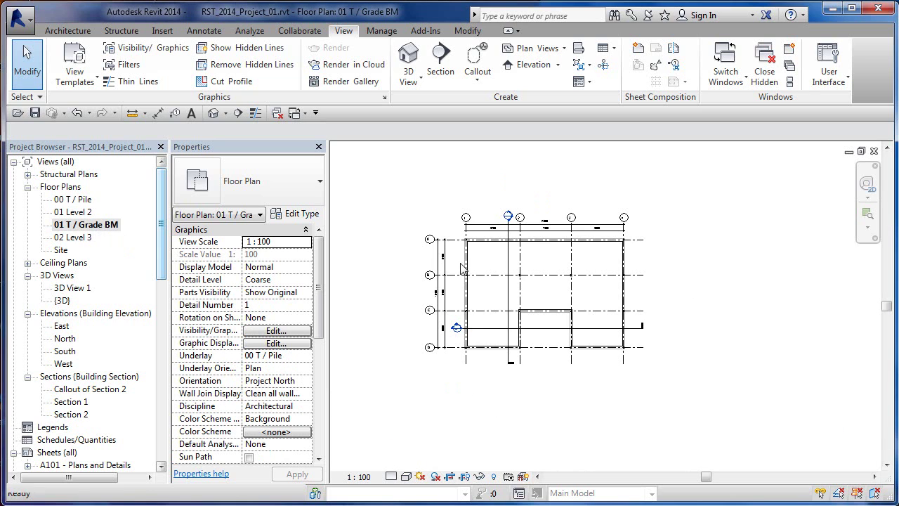
pyautogui.scroll(4, 518, 246)
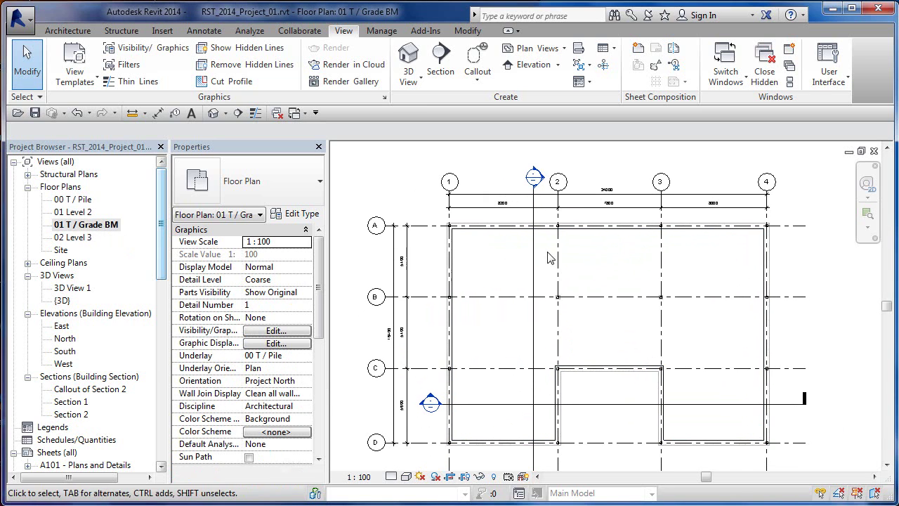
pyautogui.doubleClick(77, 238)
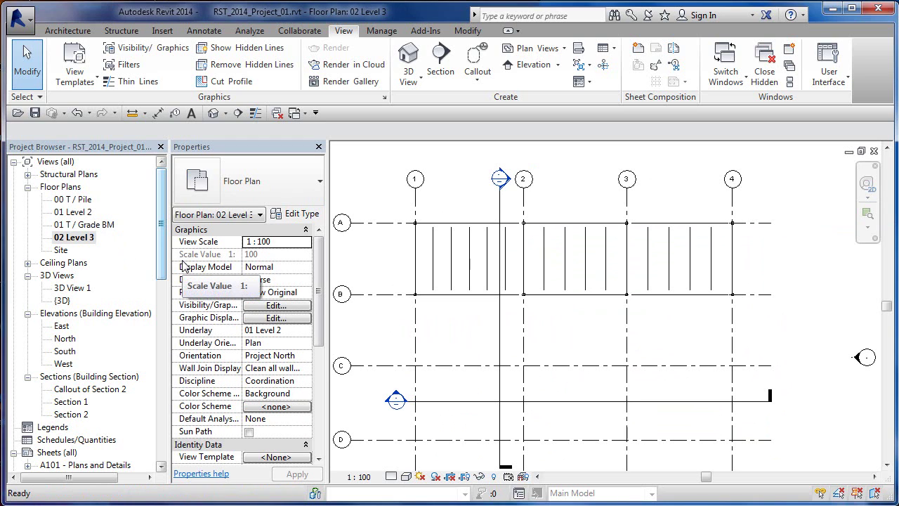
# Try the Fine detail level in the 02 Level 3 floor plan and return it to Coarse
pyautogui.click(392, 476)
pyautogui.click(410, 463)
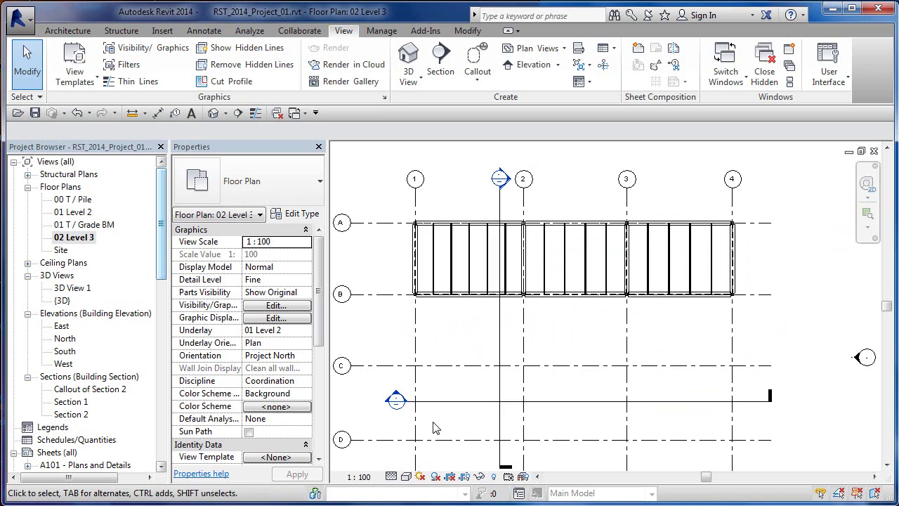
pyautogui.click(392, 477)
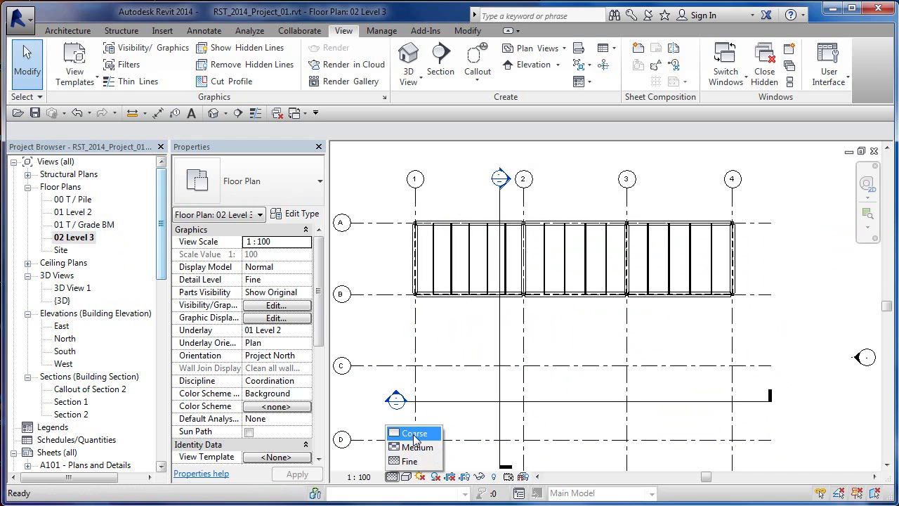
pyautogui.click(414, 439)
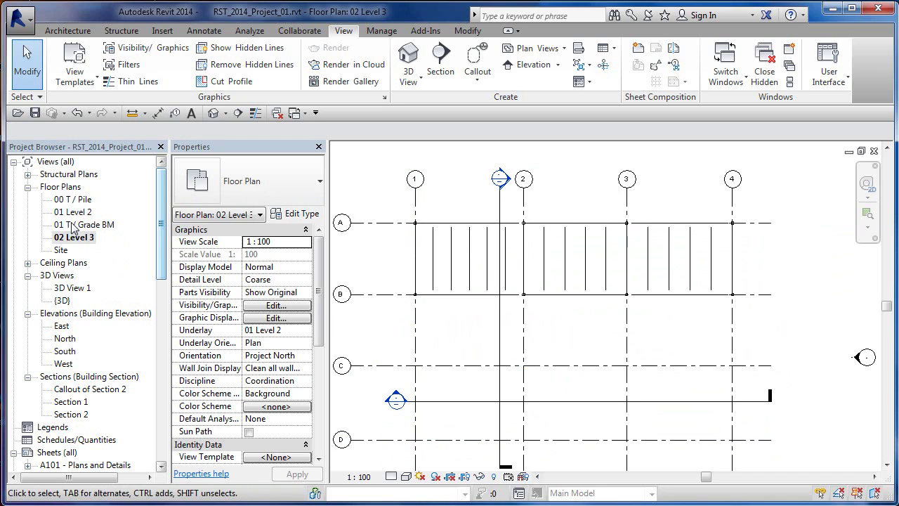
# Check the list of ceiling plans and examine the perspective view 3D View 1
pyautogui.click(27, 263)
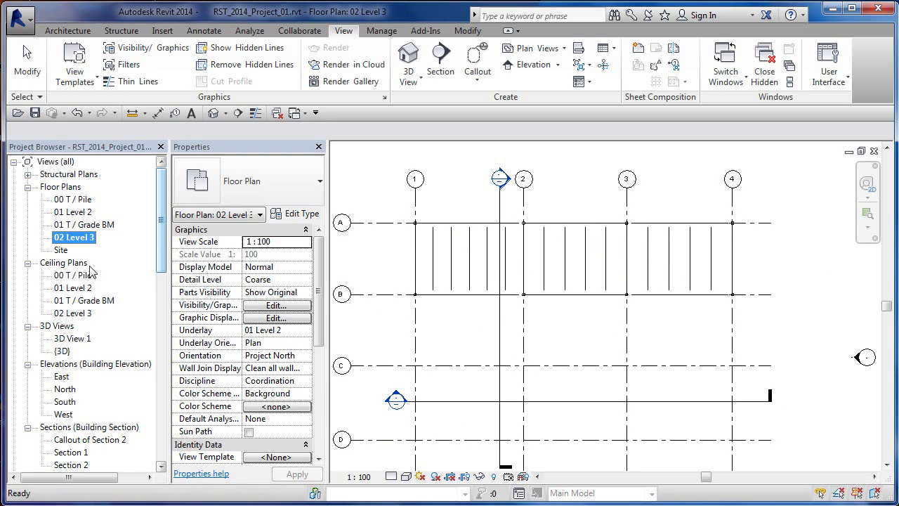
pyautogui.click(27, 263)
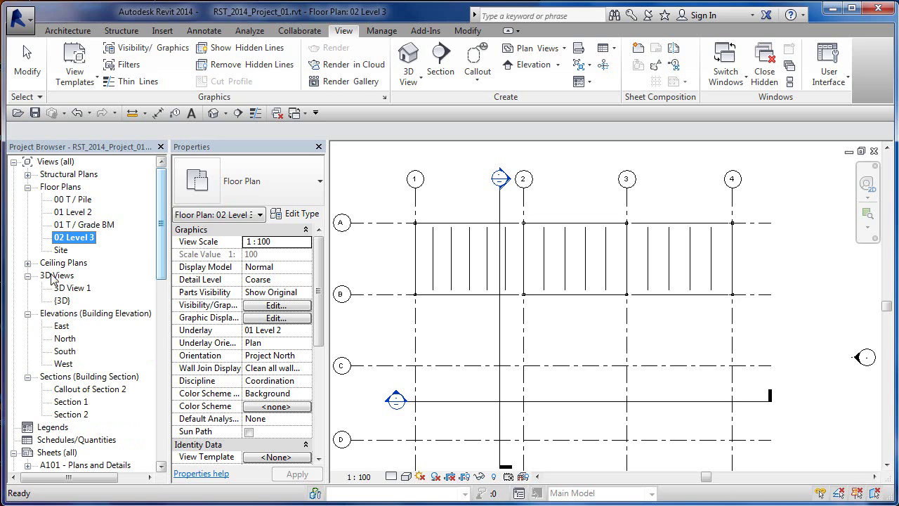
pyautogui.doubleClick(82, 289)
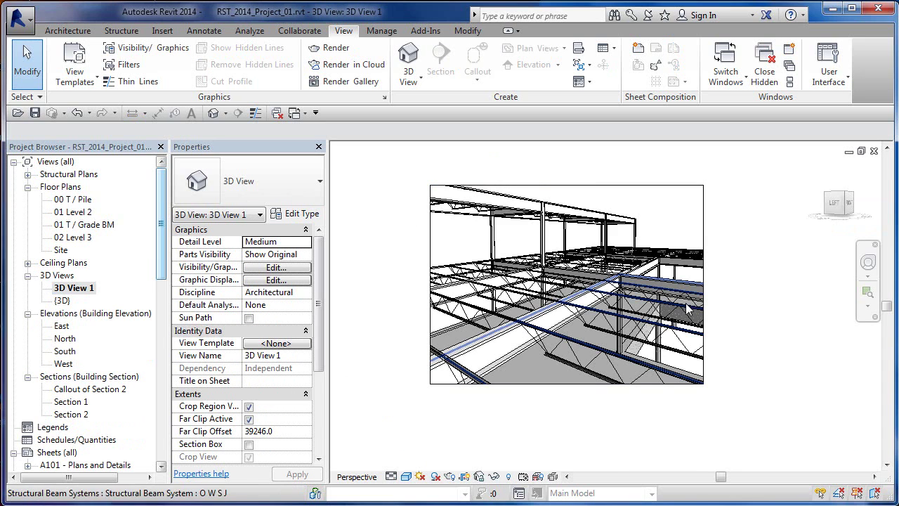
pyautogui.click(585, 296)
pyautogui.moveTo(667, 295)
pyautogui.keyDown('shift'); pyautogui.mouseDown(button='middle')
pyautogui.moveTo(594, 319)
pyautogui.moveTo(673, 291)
pyautogui.mouseUp(button='middle'); pyautogui.keyUp('shift')
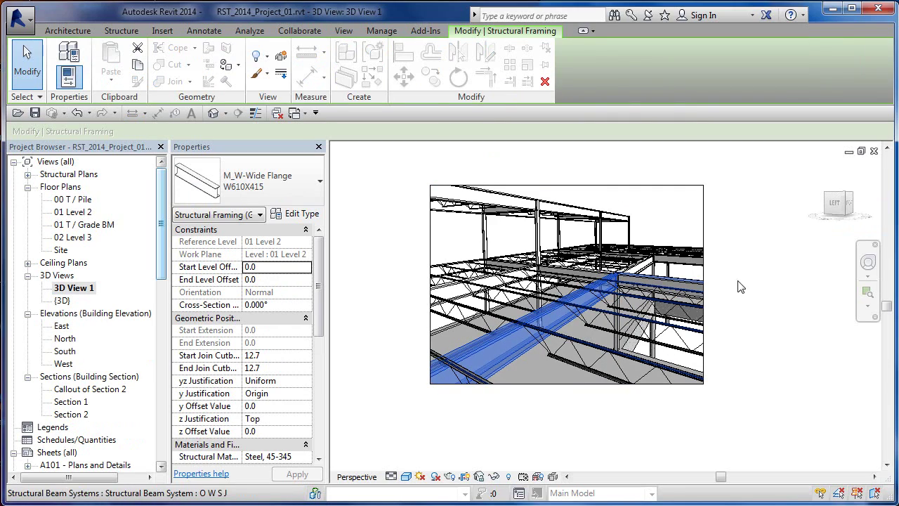
pyautogui.click(738, 281)
# Open the default {3D} view and examine the whole structural model up close and from a distance
pyautogui.doubleClick(65, 300)
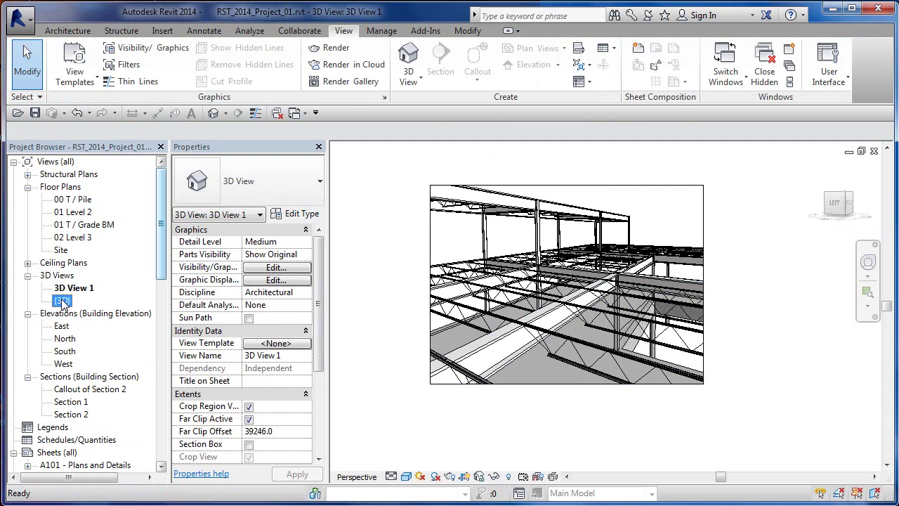
pyautogui.moveTo(602, 382)
pyautogui.keyDown('shift'); pyautogui.mouseDown(button='middle')
pyautogui.moveTo(576, 351)
pyautogui.moveTo(584, 375)
pyautogui.moveTo(626, 367)
pyautogui.moveTo(644, 387)
pyautogui.moveTo(652, 382)
pyautogui.moveTo(598, 388)
pyautogui.moveTo(613, 392)
pyautogui.mouseUp(button='middle'); pyautogui.keyUp('shift')
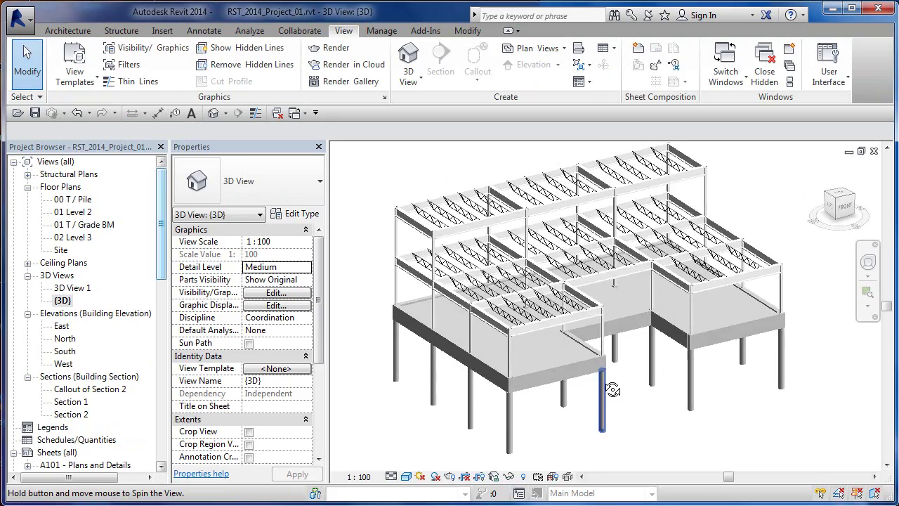
pyautogui.scroll(5, 618, 386)
pyautogui.scroll(-6, 618, 387)
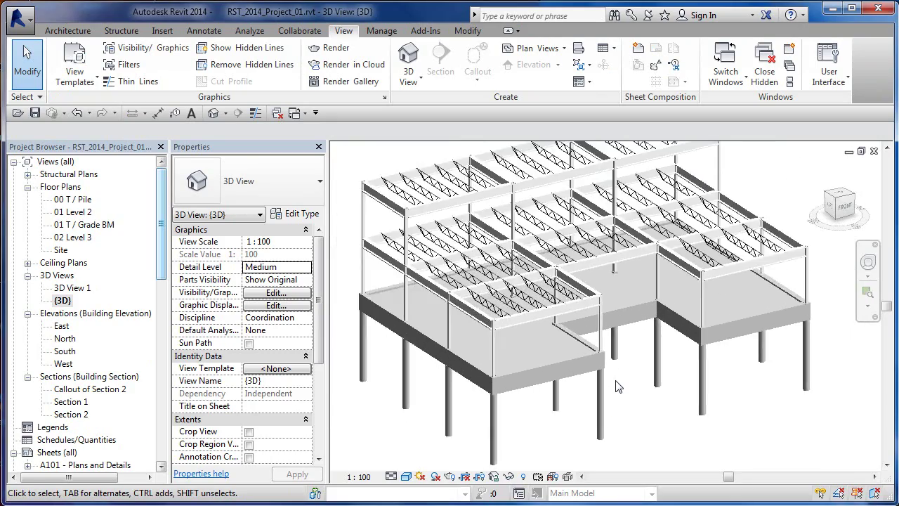
pyautogui.keyDown('shift'); pyautogui.moveTo(635, 398); pyautogui.dragTo(617, 390, button='middle'); pyautogui.keyUp('shift')
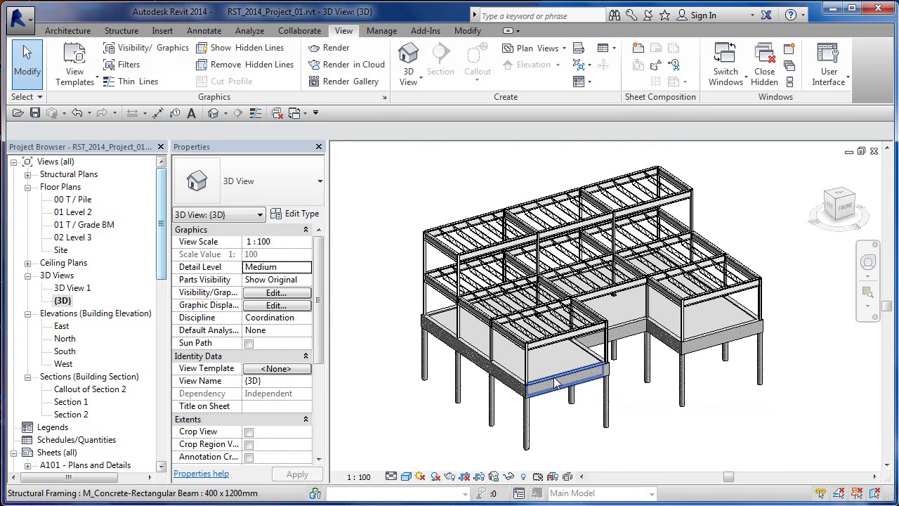
# Open the East elevation and set its detail level to Fine
pyautogui.click(62, 326)
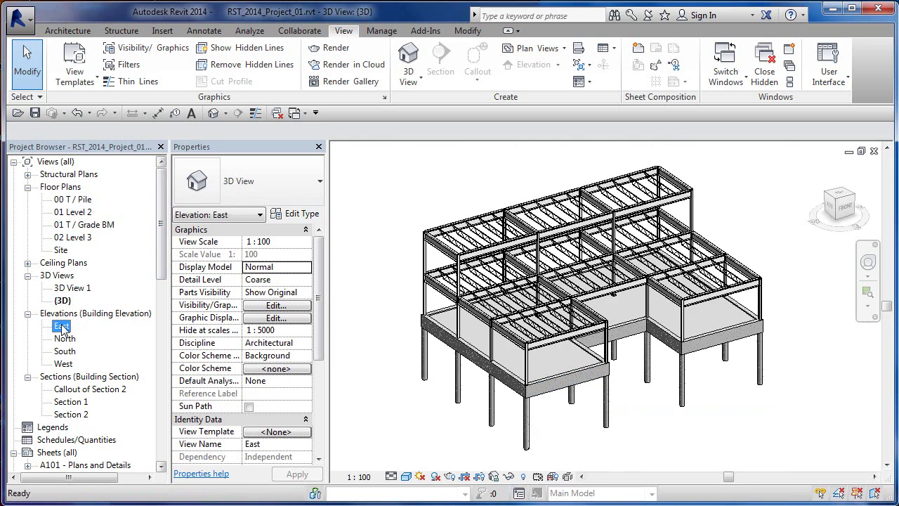
pyautogui.doubleClick(62, 327)
pyautogui.scroll(-1, 489, 318)
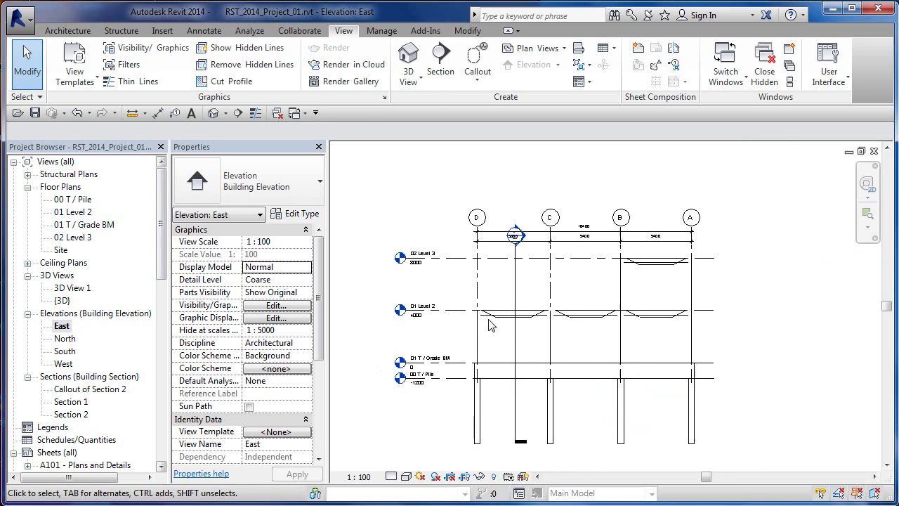
pyautogui.click(391, 476)
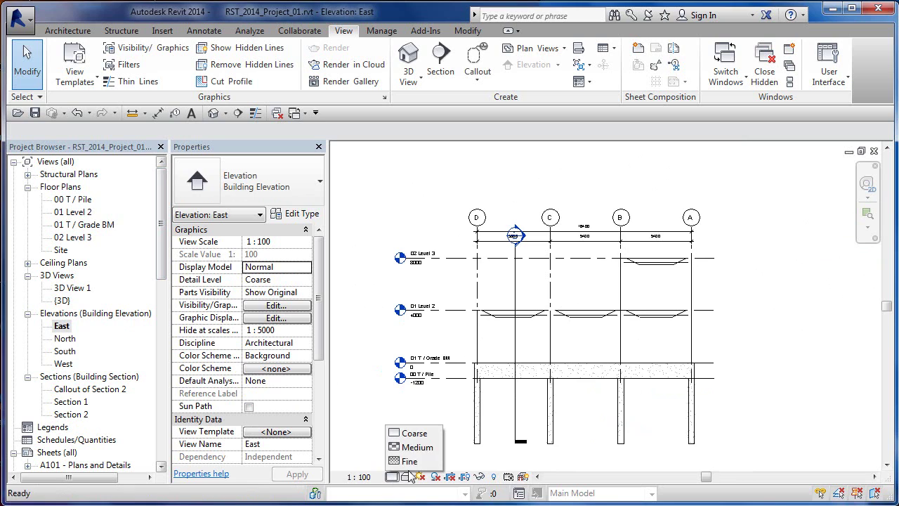
pyautogui.click(410, 461)
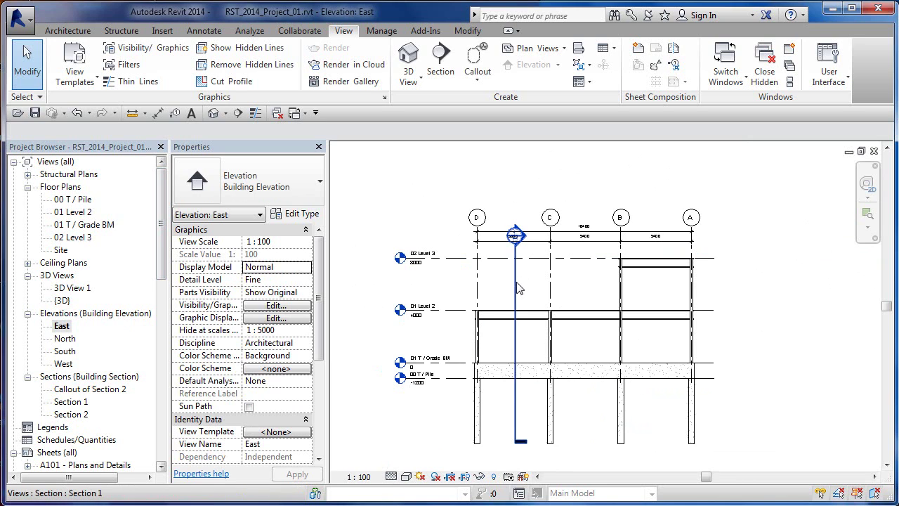
# Extend the Section 1 line in the East elevation upward so its head clears the grid dimensions
pyautogui.click(516, 253)
pyautogui.moveTo(515, 244); pyautogui.dragTo(516, 217)
pyautogui.click(596, 202)
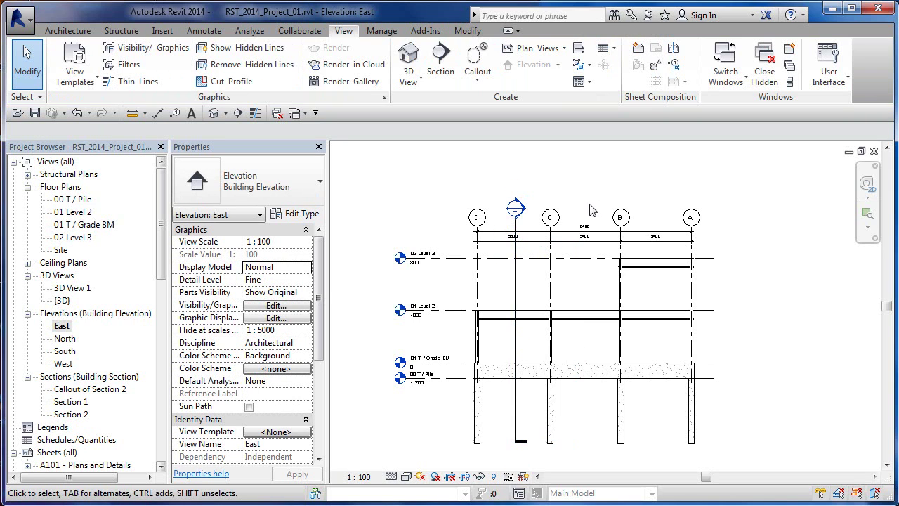
pyautogui.scroll(3, 530, 224)
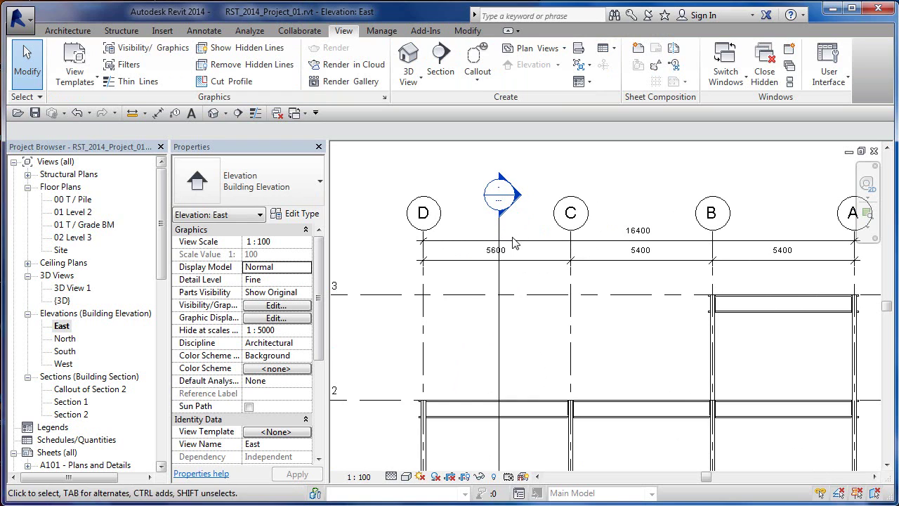
pyautogui.scroll(-2, 503, 234)
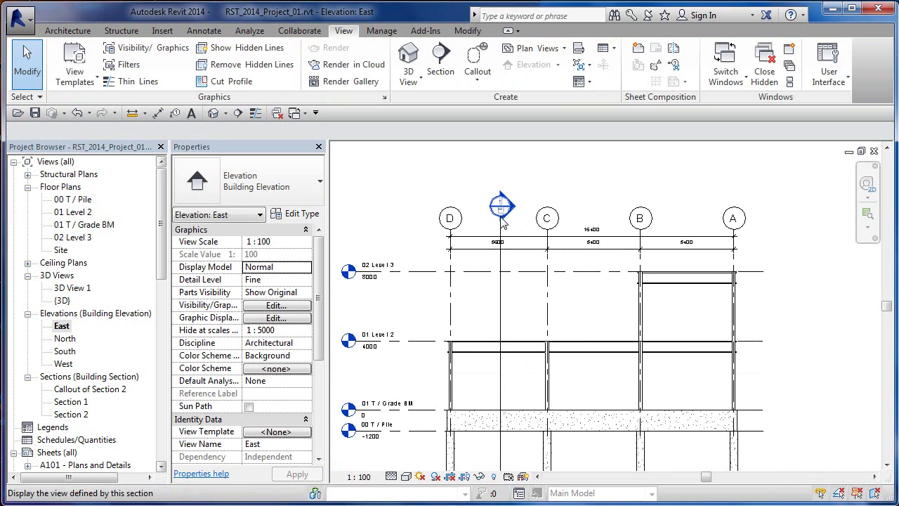
# Open the North elevation and extend the Section 2 line upward so its head clears the grid dimensions
pyautogui.doubleClick(65, 339)
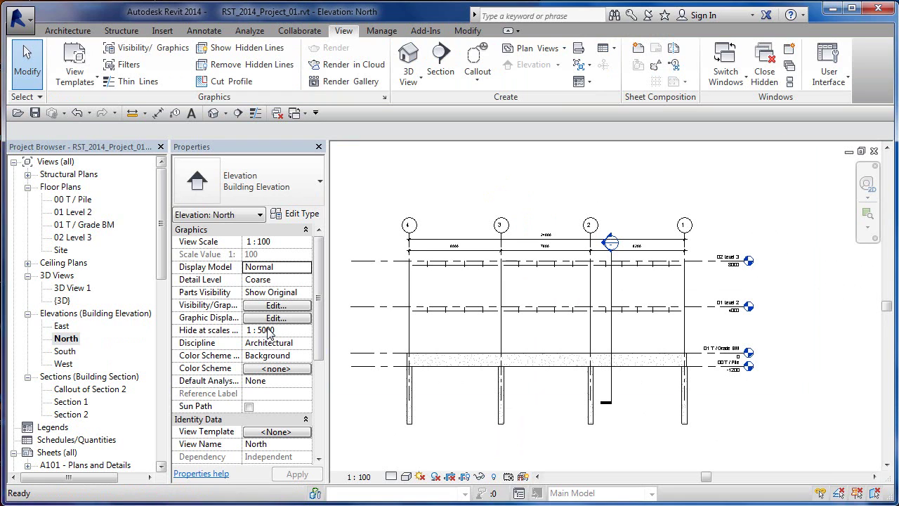
pyautogui.click(613, 247)
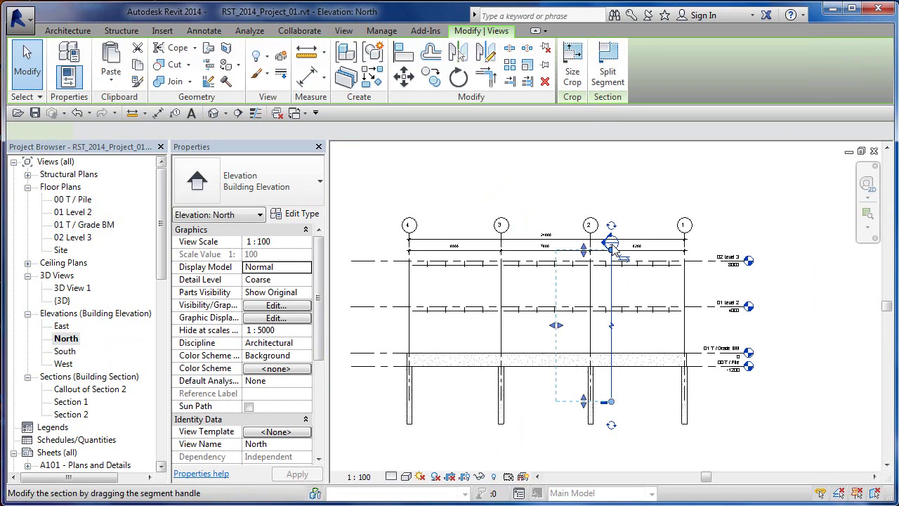
pyautogui.moveTo(612, 245); pyautogui.dragTo(611, 218)
pyautogui.click(665, 279)
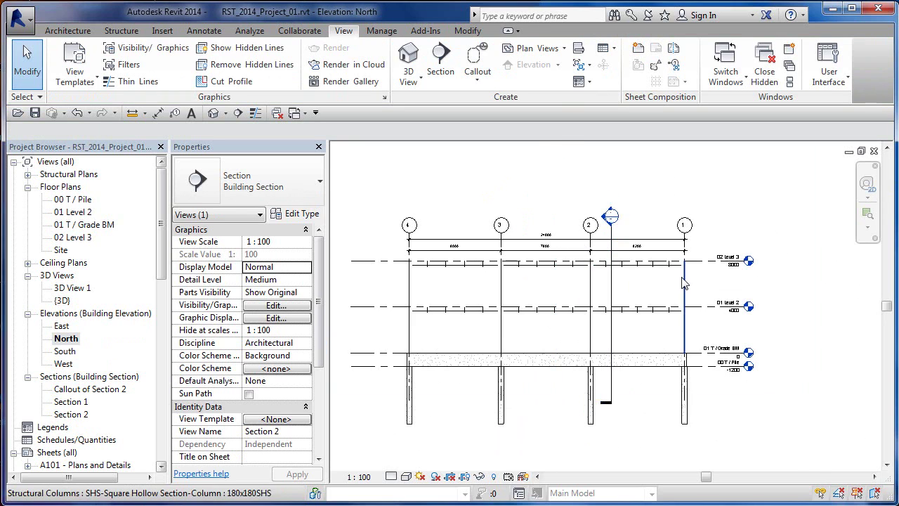
# Set the North elevation's detail level to Medium and check the framing along grids 1 to 4
pyautogui.scroll(5, 681, 277)
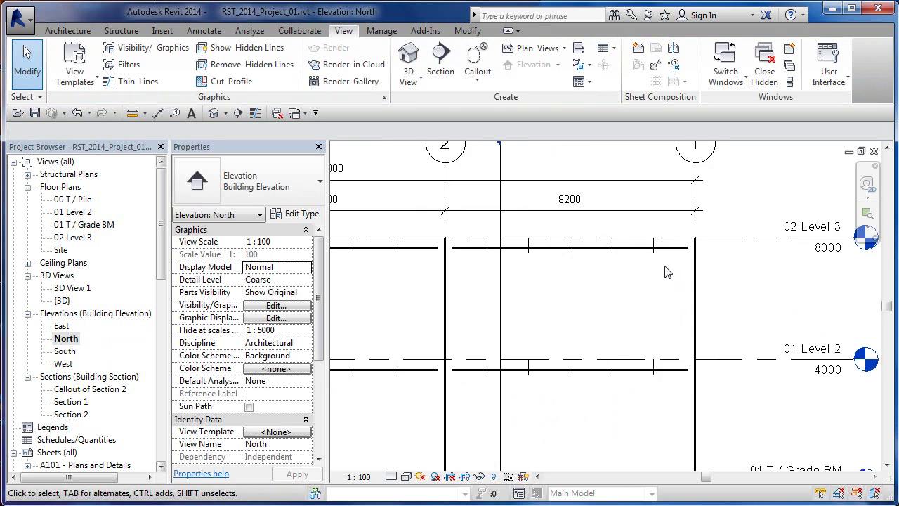
pyautogui.click(392, 476)
pyautogui.click(413, 447)
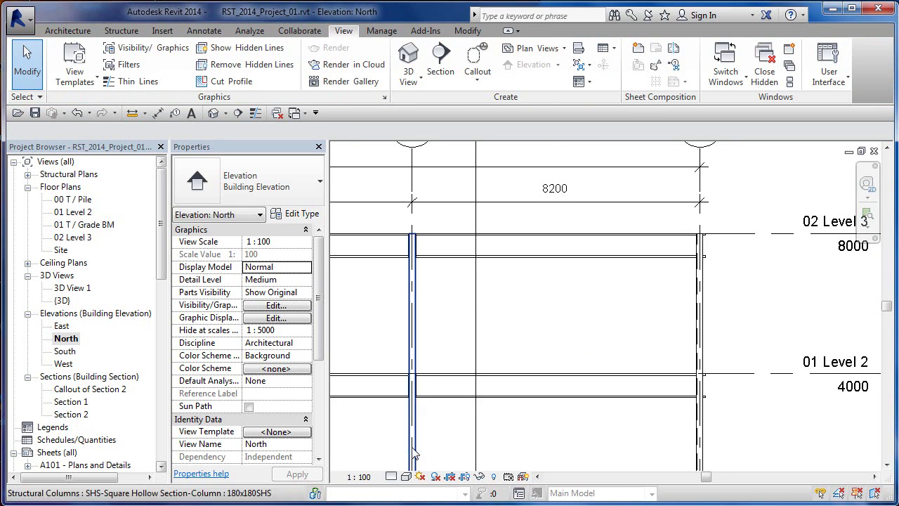
pyautogui.scroll(-2, 500, 332)
pyautogui.moveTo(500, 332); pyautogui.dragTo(687, 325, button='middle')
pyautogui.scroll(-1, 685, 324)
# Open the South elevation and examine its grids, levels and section marker
pyautogui.doubleClick(73, 351)
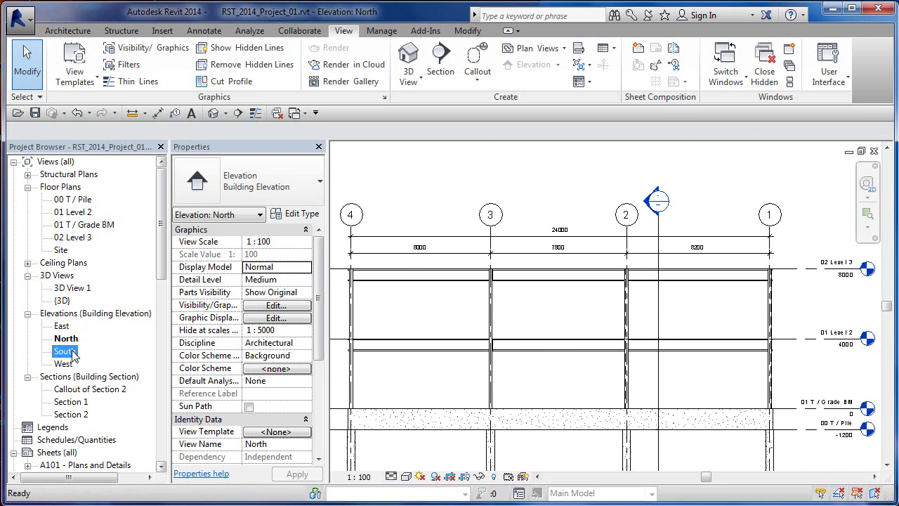
pyautogui.scroll(1, 414, 361)
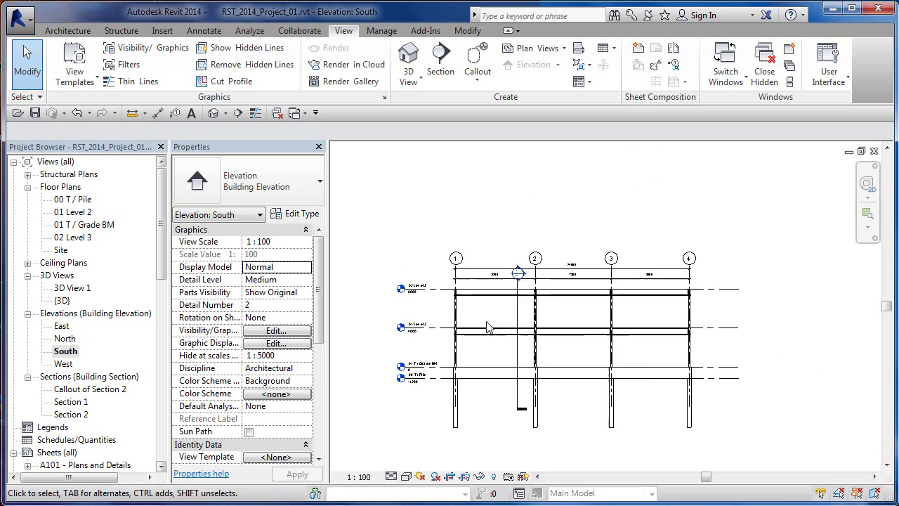
pyautogui.scroll(1, 490, 327)
pyautogui.scroll(-1, 492, 326)
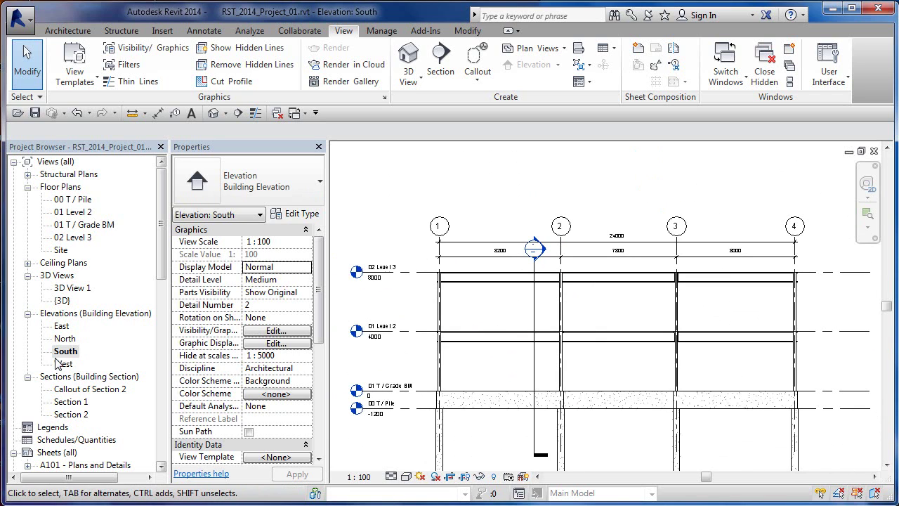
# Open the West elevation and extend the Section 1 line upward so its head clears the grid dimensions
pyautogui.doubleClick(64, 363)
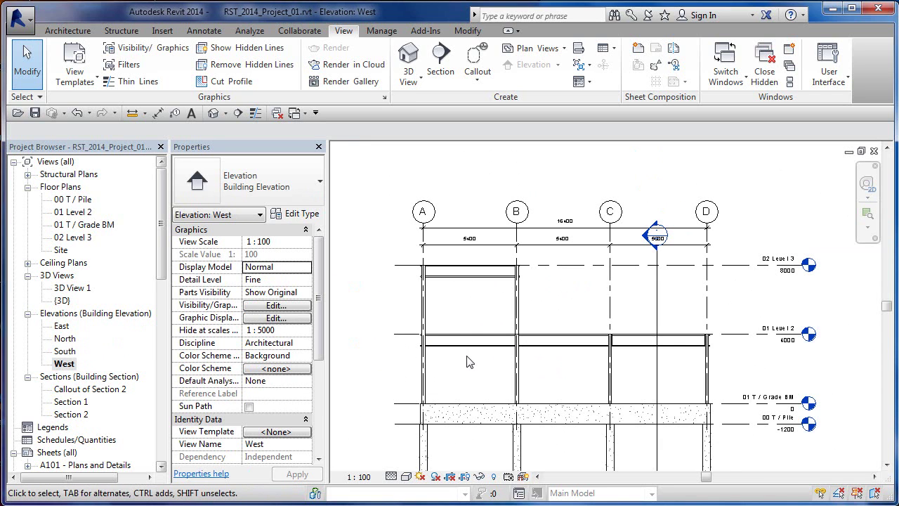
pyautogui.scroll(-1, 470, 362)
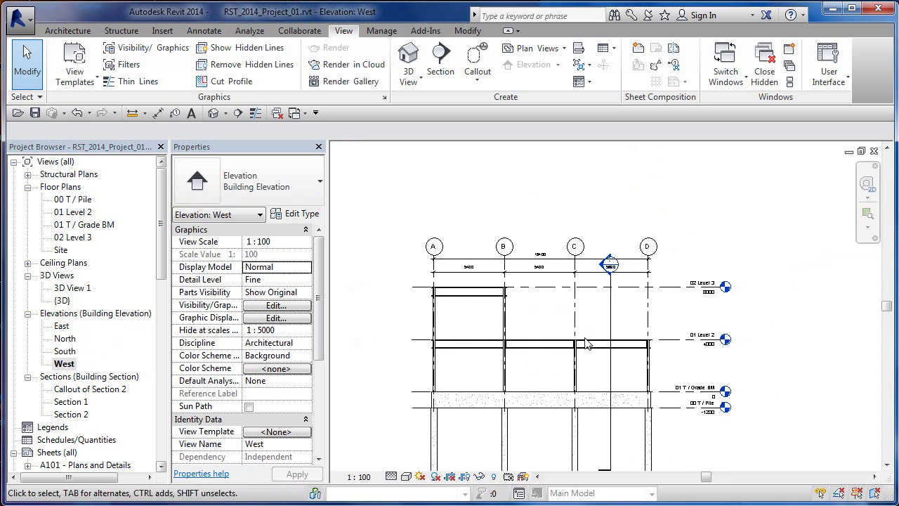
pyautogui.click(611, 311)
pyautogui.scroll(2, 624, 261)
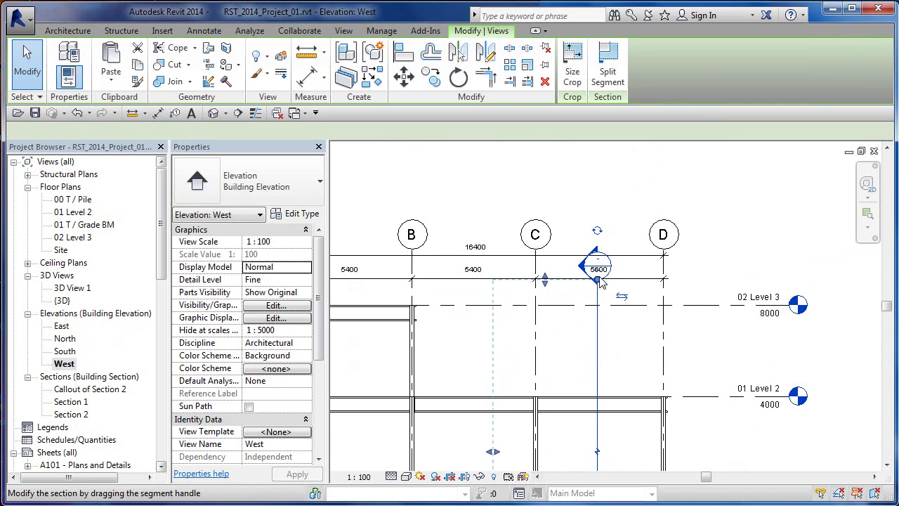
pyautogui.press('Escape')
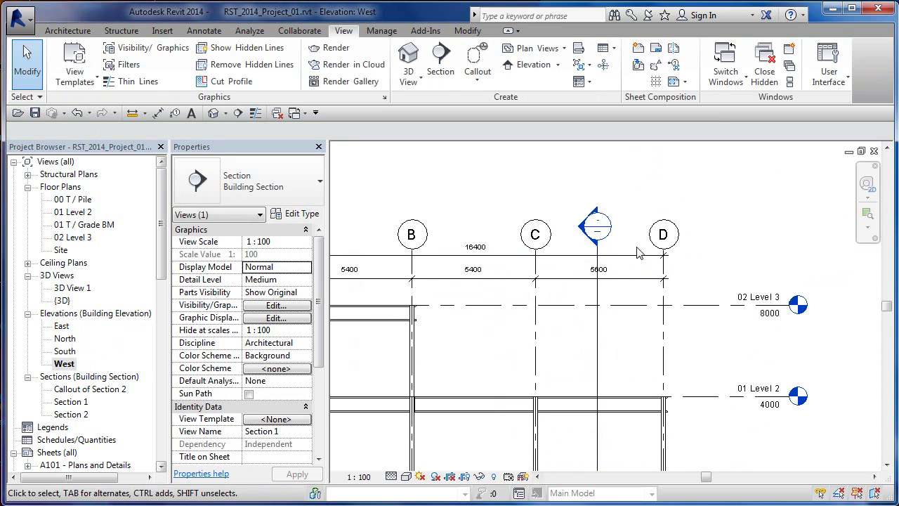
pyautogui.scroll(1, 637, 250)
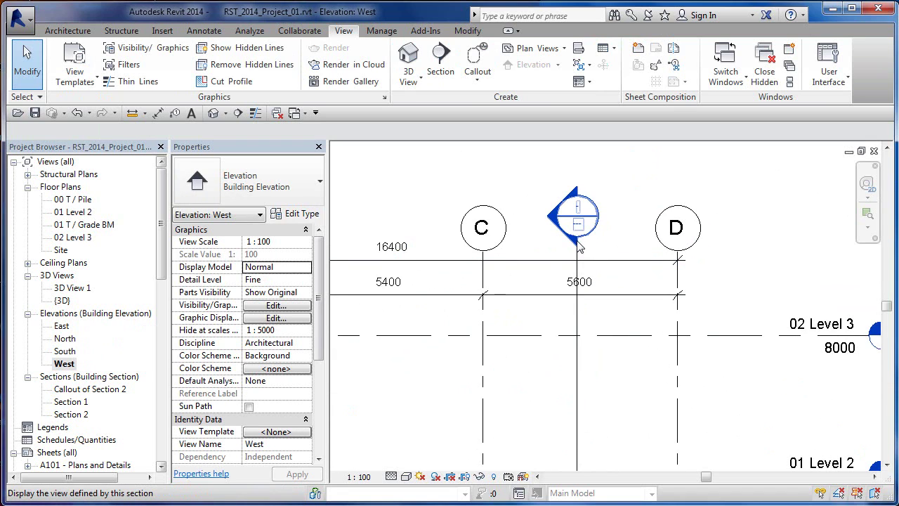
pyautogui.scroll(-3, 577, 232)
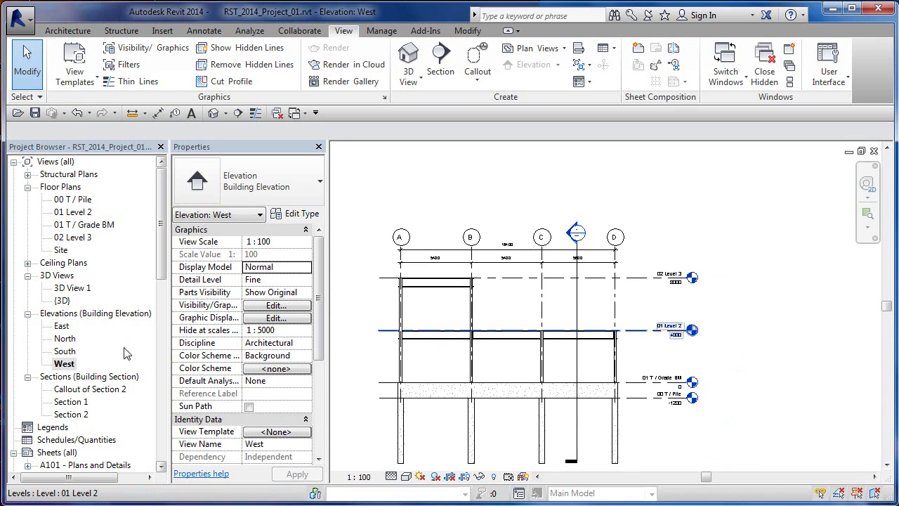
# Open Section 1 and Section 2, and follow the callout at grid A on Level 2 to its detail view
pyautogui.doubleClick(73, 402)
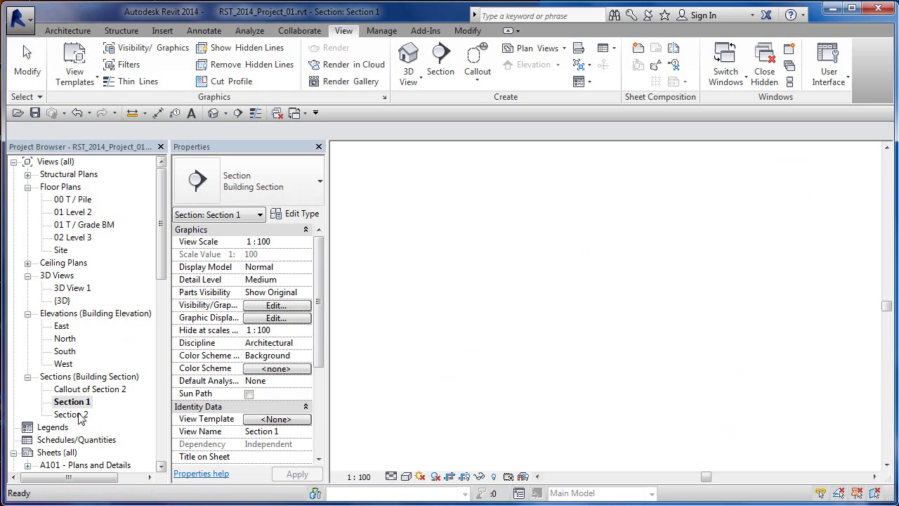
pyautogui.doubleClick(80, 415)
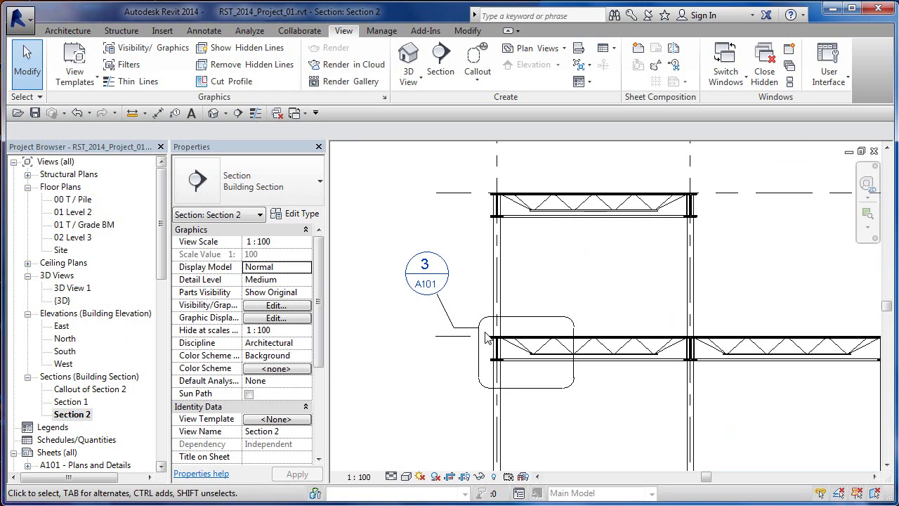
pyautogui.scroll(-3, 485, 338)
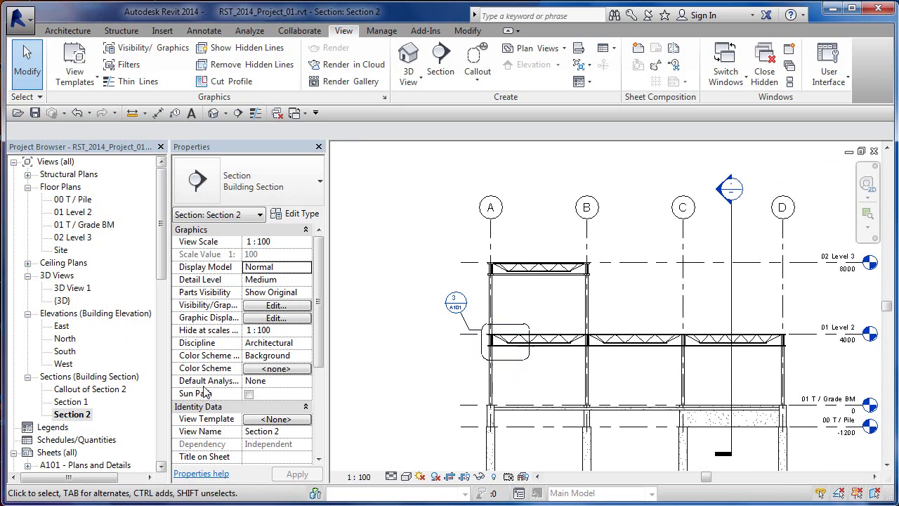
pyautogui.doubleClick(457, 307)
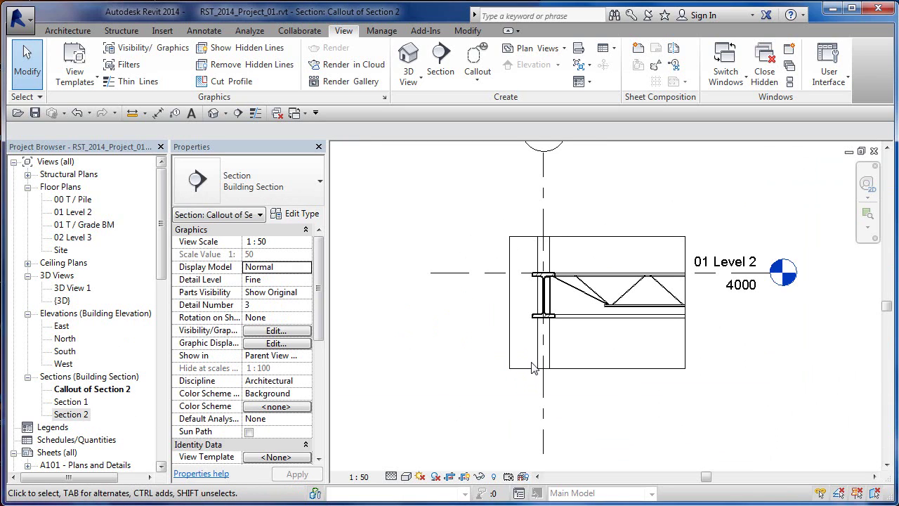
pyautogui.scroll(-1, 564, 343)
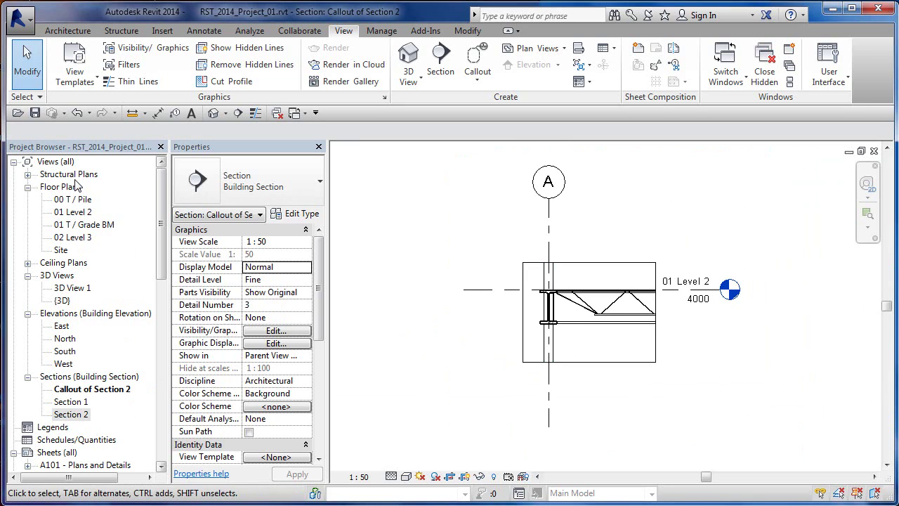
# Open sheet A101 - Plans and Details and examine the plan, South elevation and callout placed on it
pyautogui.moveTo(161, 224); pyautogui.dragTo(163, 292)
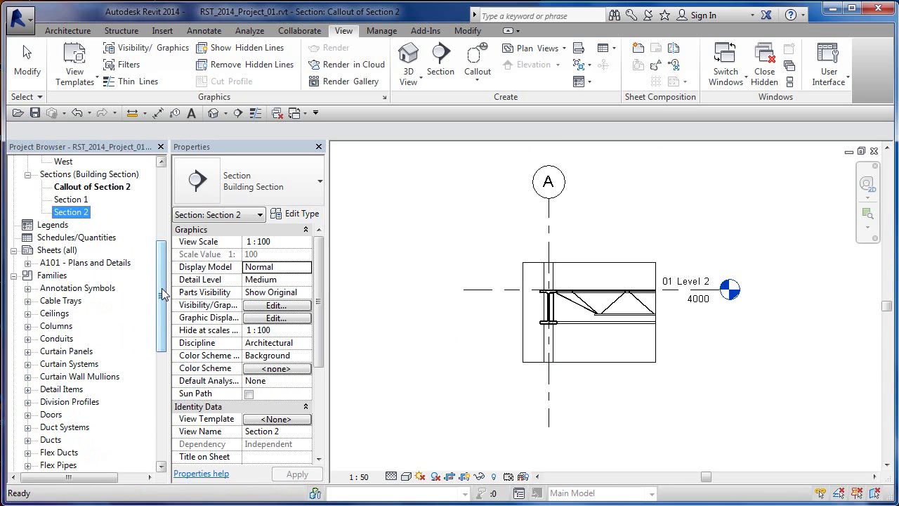
pyautogui.doubleClick(71, 262)
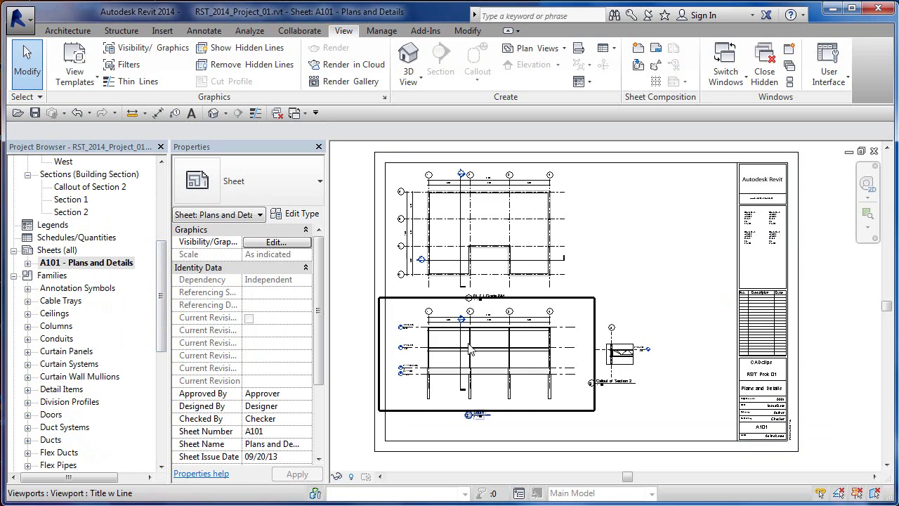
pyautogui.scroll(3, 468, 341)
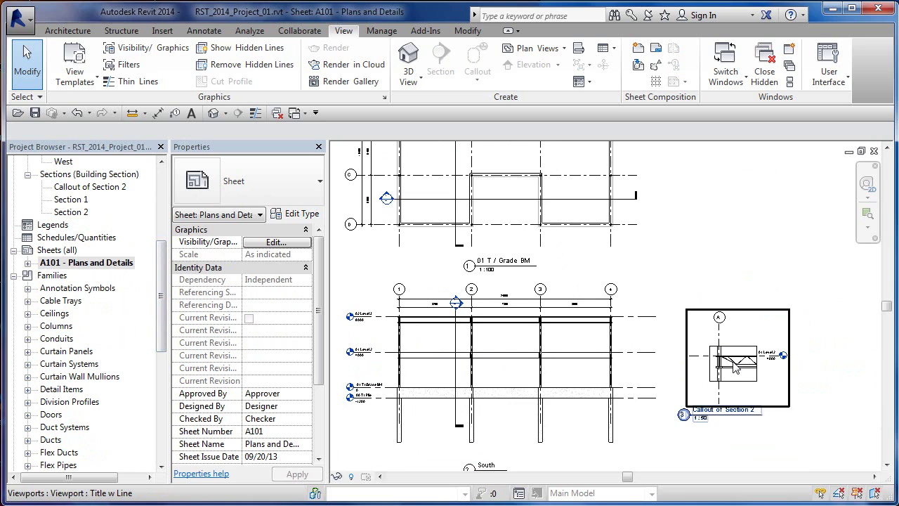
pyautogui.scroll(3, 735, 364)
pyautogui.scroll(-4, 736, 368)
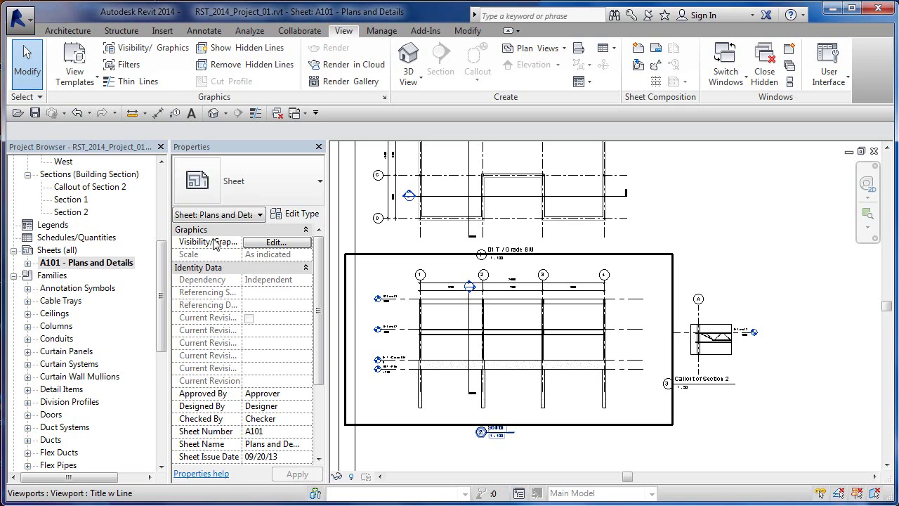
pyautogui.click(358, 314)
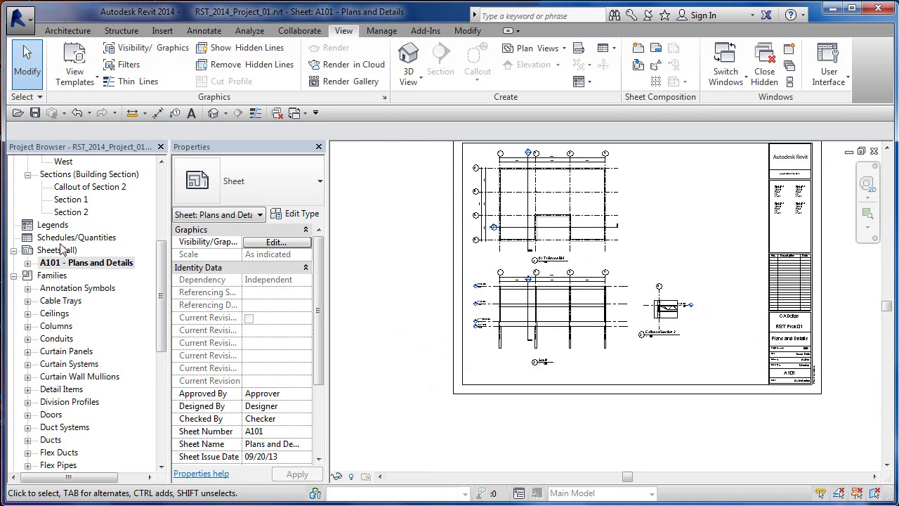
pyautogui.click(61, 251)
pyautogui.rightClick(60, 250)
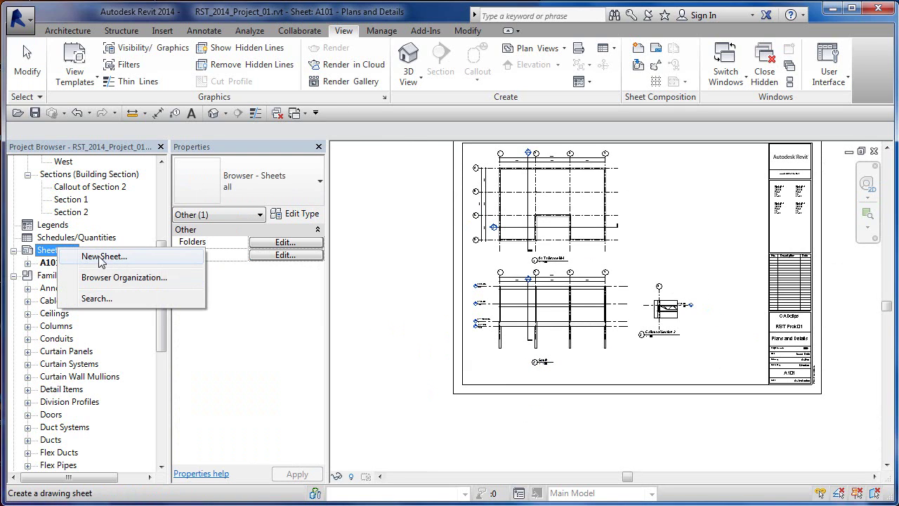
pyautogui.click(161, 318)
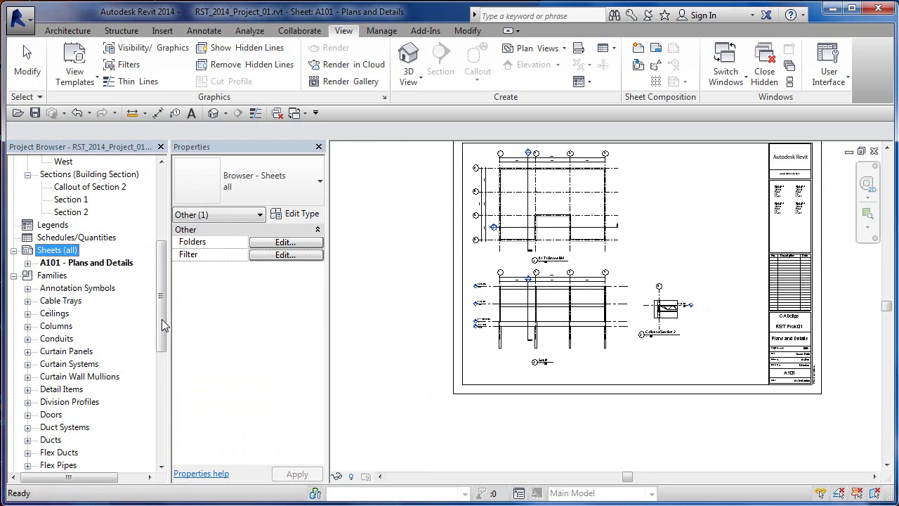
pyautogui.moveTo(162, 319); pyautogui.dragTo(161, 237)
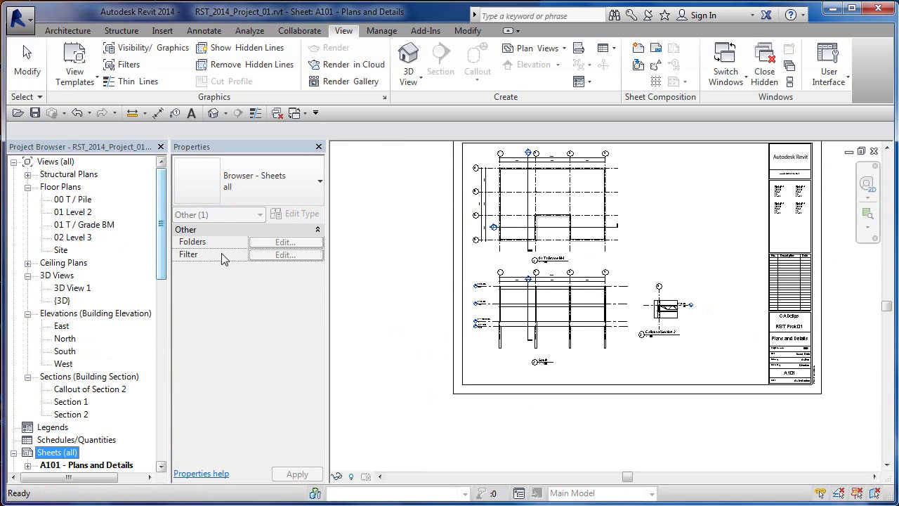
# Examine the viewport titles and the title block's project and sheet information on sheet A101
pyautogui.click(578, 224)
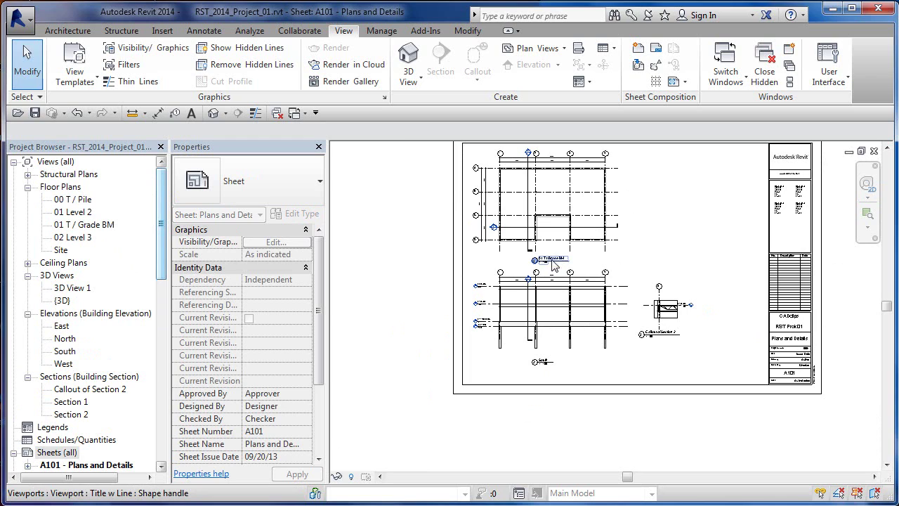
pyautogui.click(558, 261)
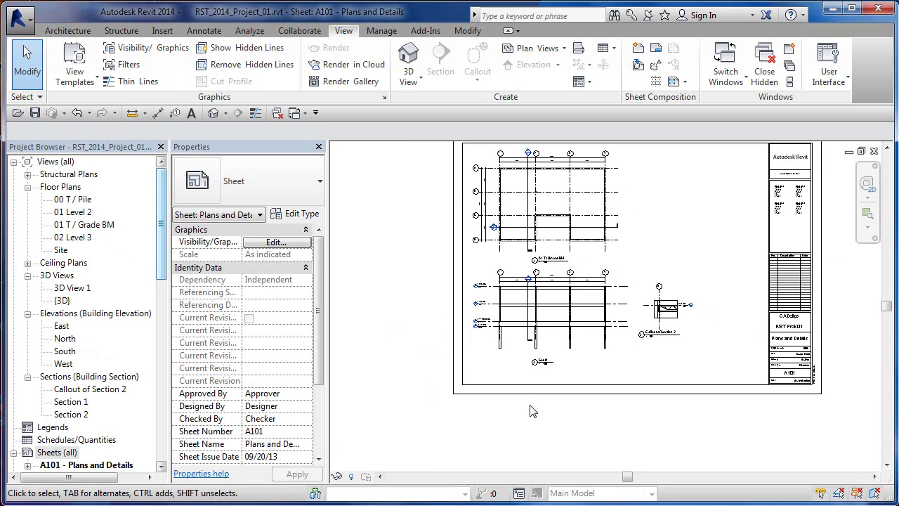
pyautogui.scroll(2, 801, 362)
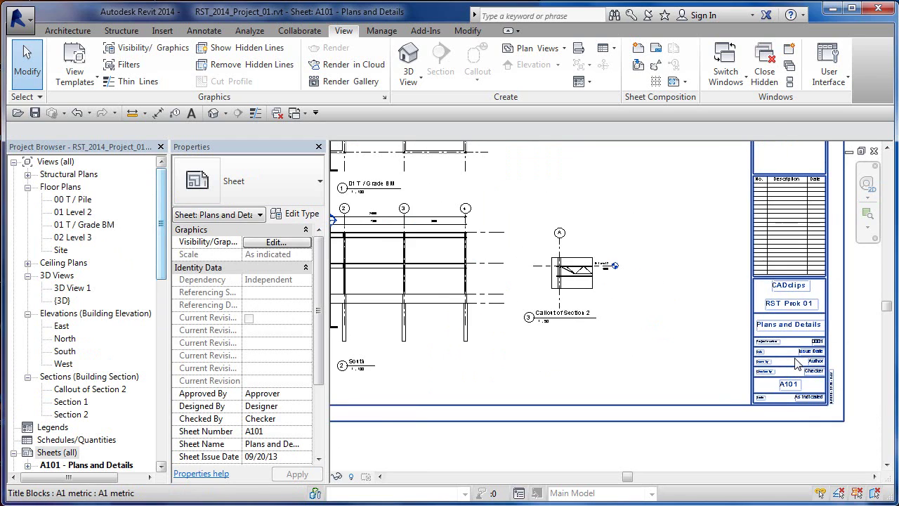
pyautogui.moveTo(831, 345); pyautogui.dragTo(745, 362, button='middle')
pyautogui.scroll(2, 765, 376)
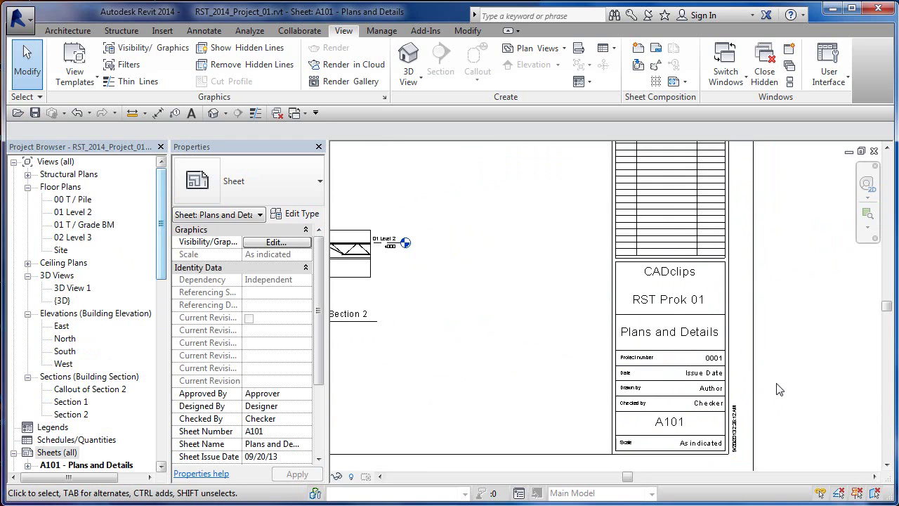
pyautogui.scroll(-3, 777, 389)
pyautogui.scroll(-3, 776, 389)
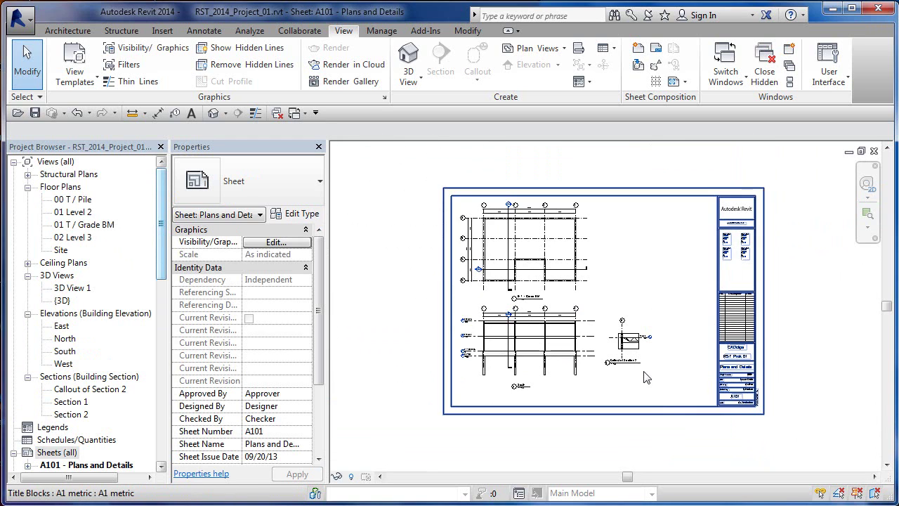
pyautogui.moveTo(646, 375); pyautogui.dragTo(610, 387, button='middle')
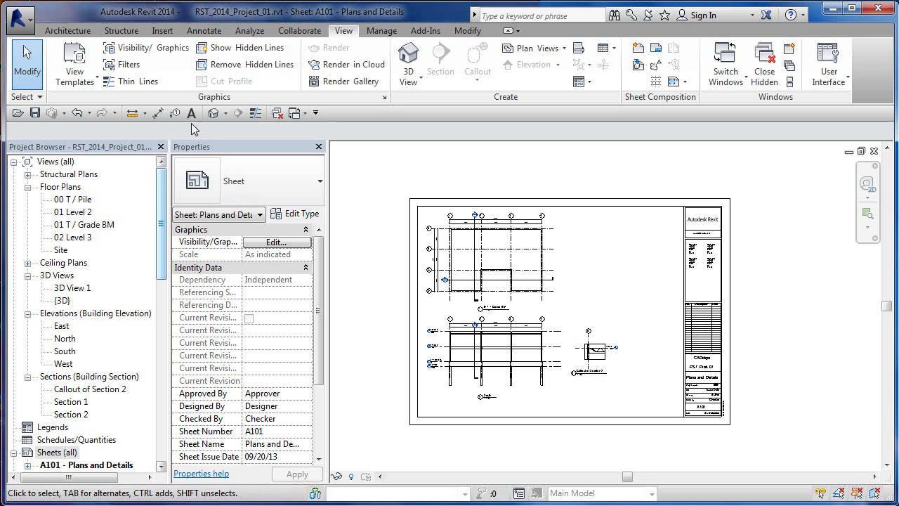
# Open the default 3D view and collapse the Families branch in the Project Browser
pyautogui.click(212, 112)
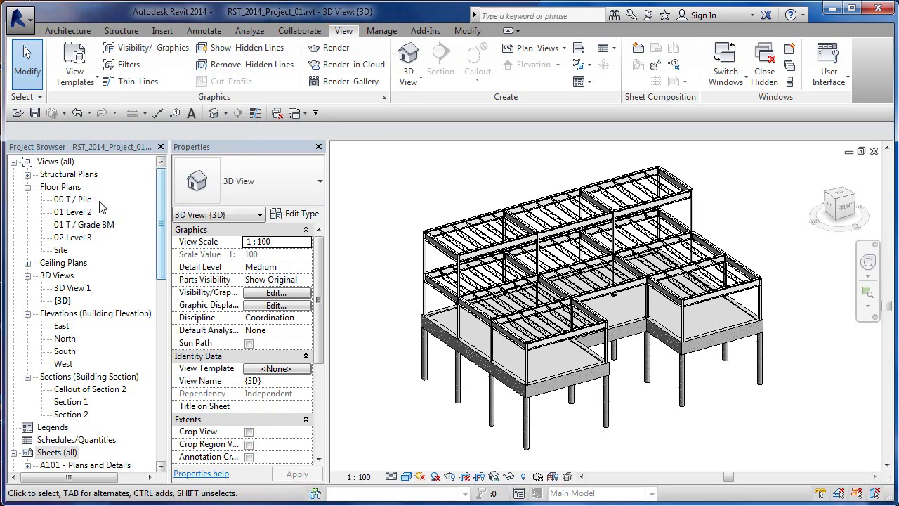
pyautogui.click(58, 453)
pyautogui.moveTo(166, 264); pyautogui.dragTo(161, 330)
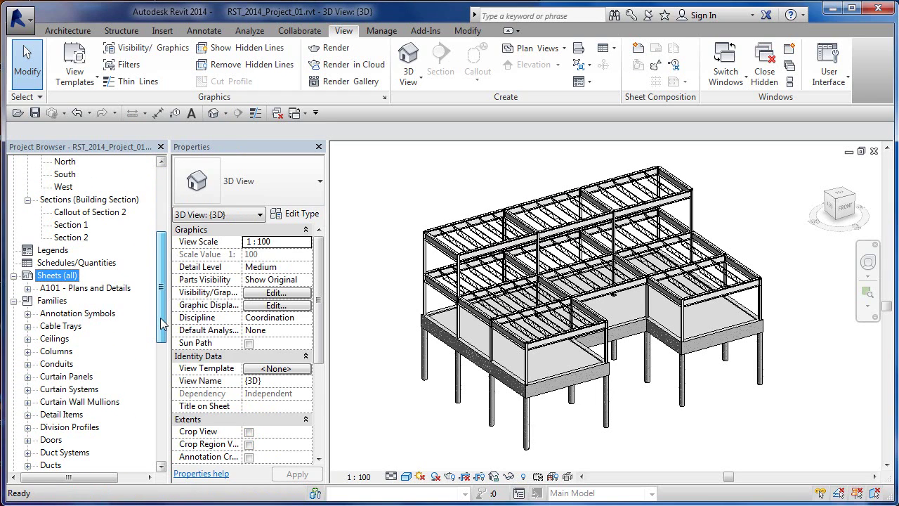
pyautogui.click(14, 303)
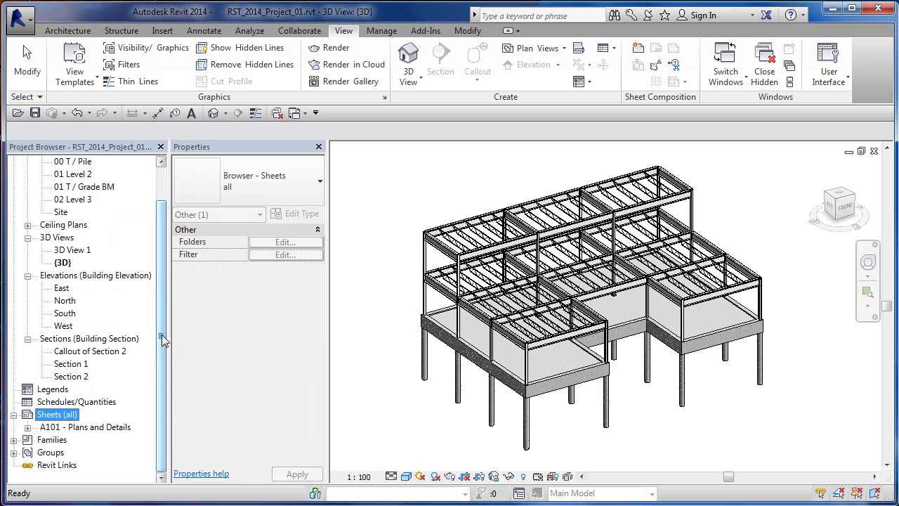
pyautogui.moveTo(164, 337); pyautogui.dragTo(169, 311)
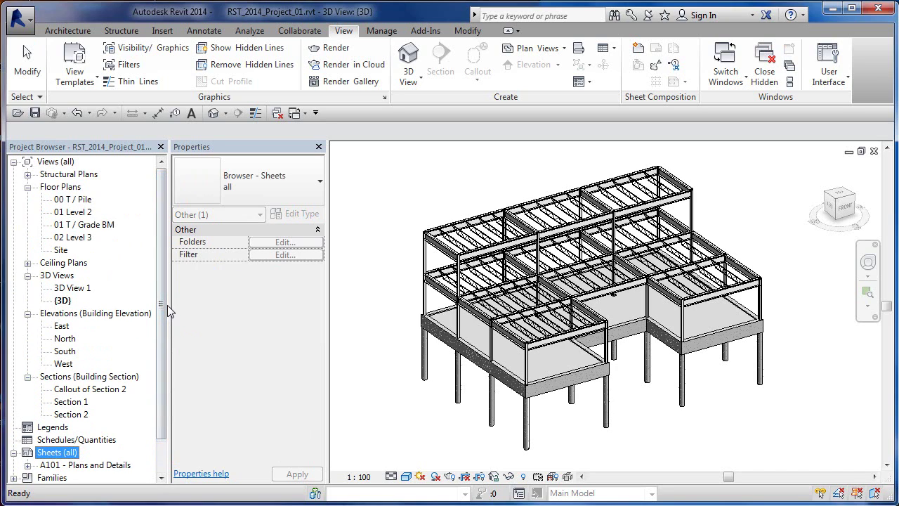